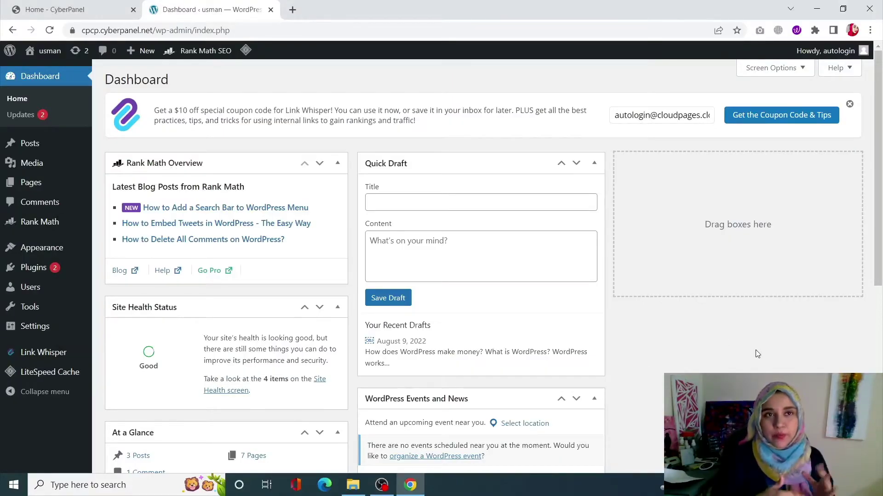
Step: From All Posts, open the draft 'How does WordPress make money?' in the block editor
left_click(66, 148)
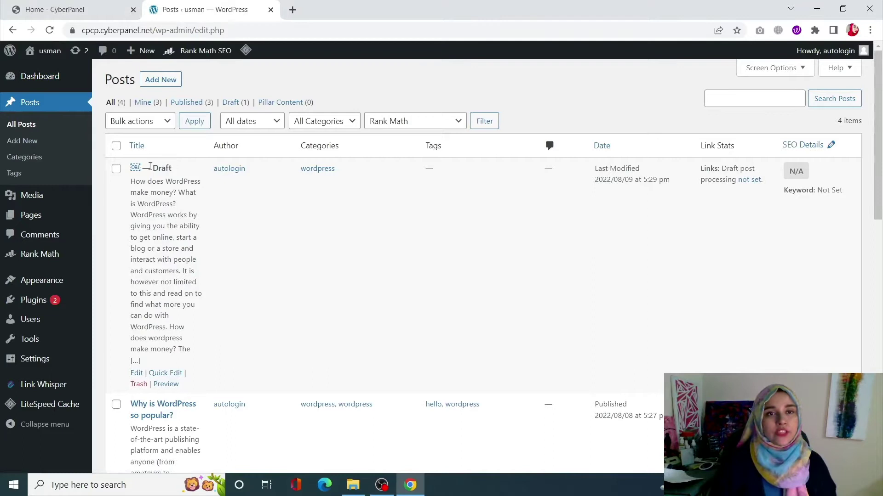
left_click(134, 167)
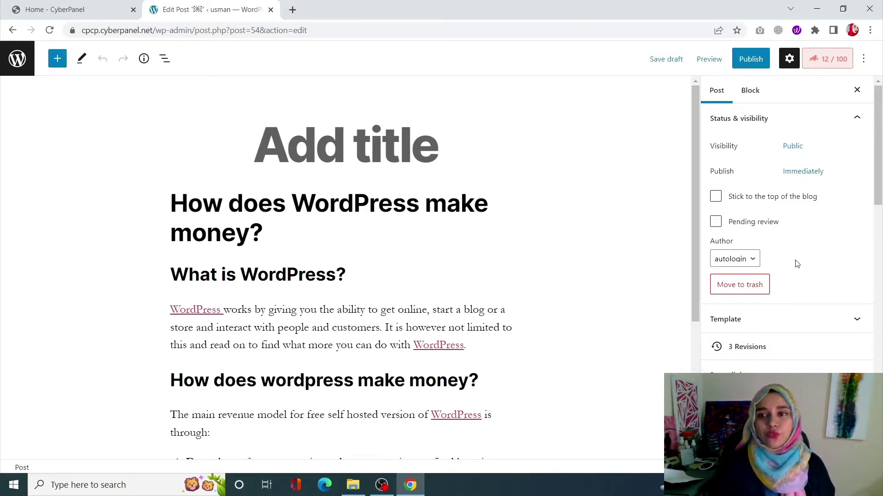
Step: Open the post's 3 revisions and browse older versions on the slider, then return to the current one
left_click(723, 355)
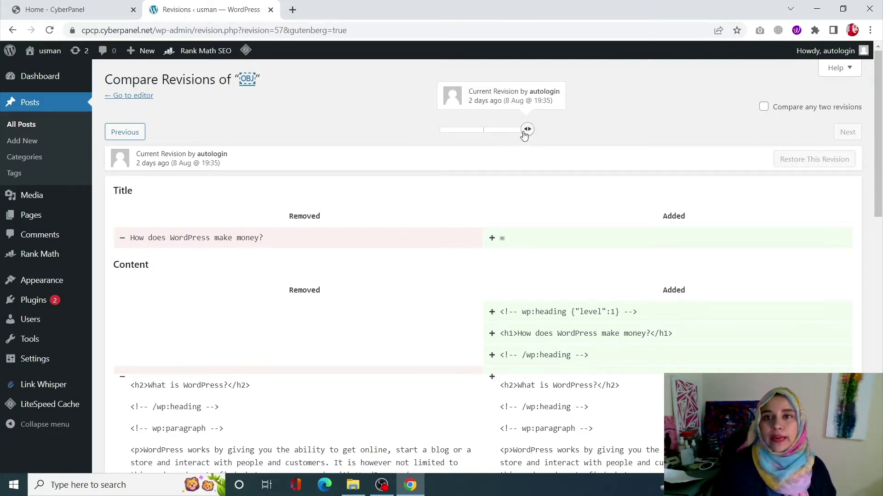
left_click(470, 130)
left_click_drag(469, 130, 528, 137)
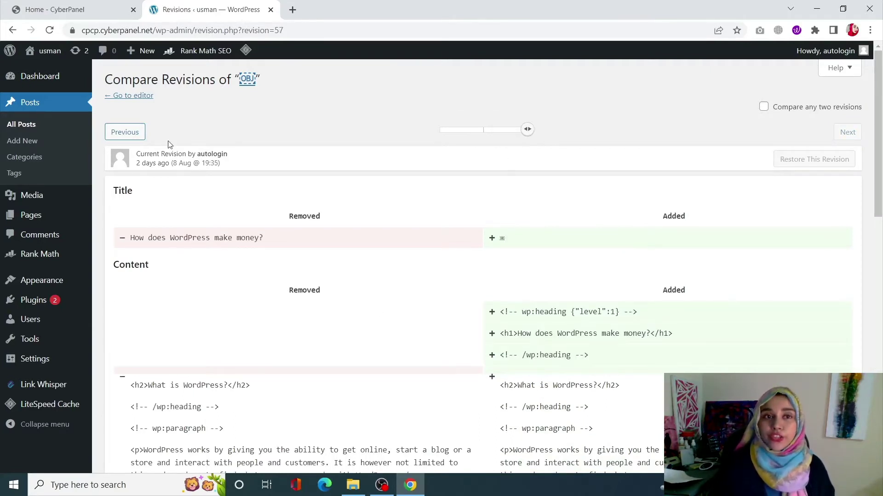
left_click_drag(184, 162, 252, 168)
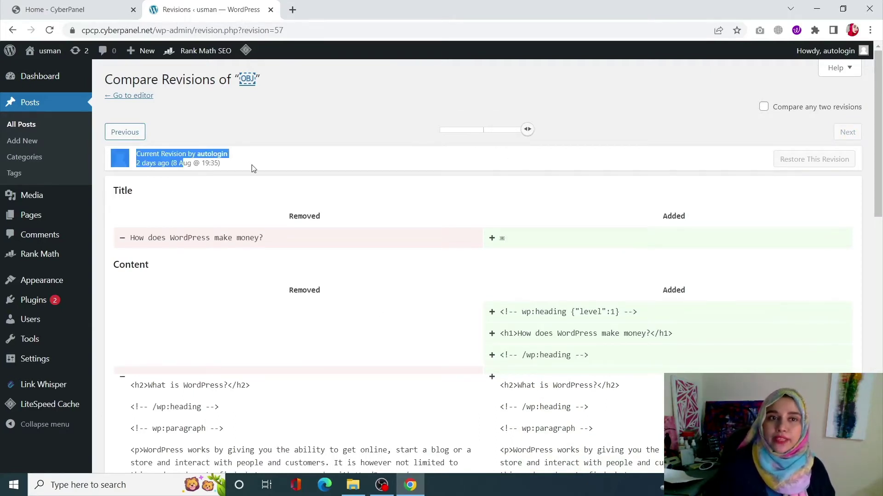
left_click(223, 150)
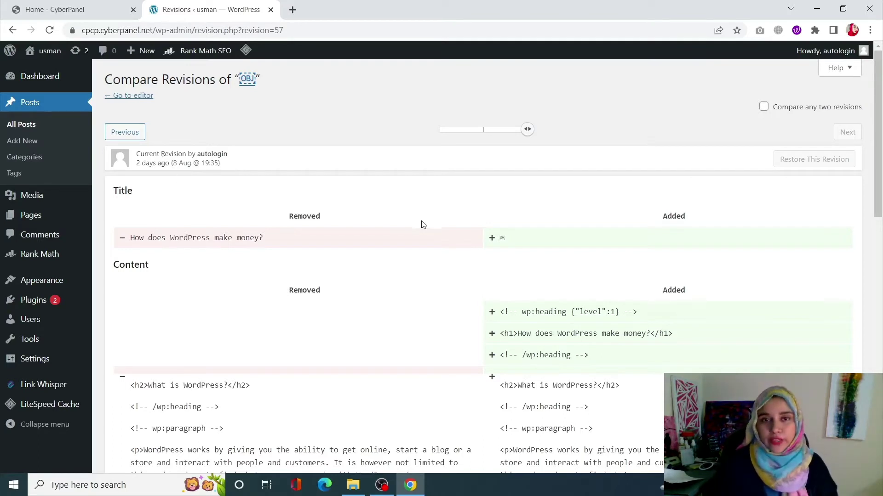
scroll(583, 254, "down", 2)
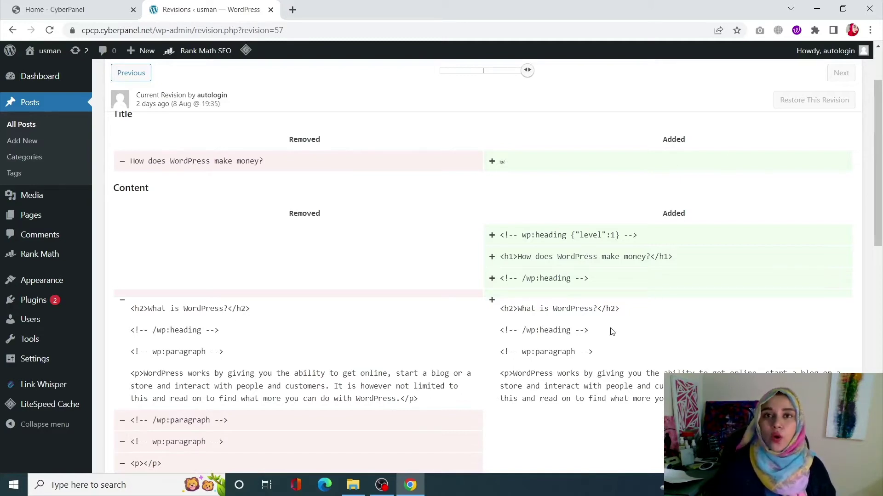
scroll(611, 332, "up", 2)
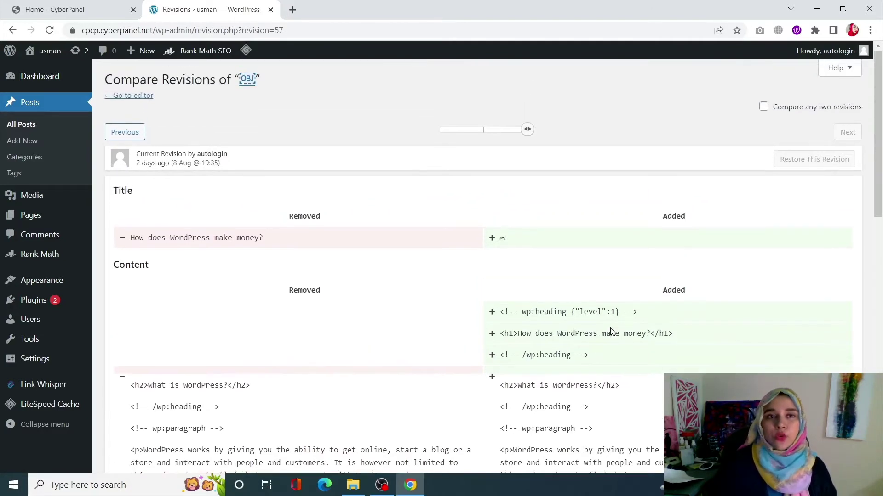
Step: Step the slider back to the previous revision 56 and restore it
left_click(506, 131)
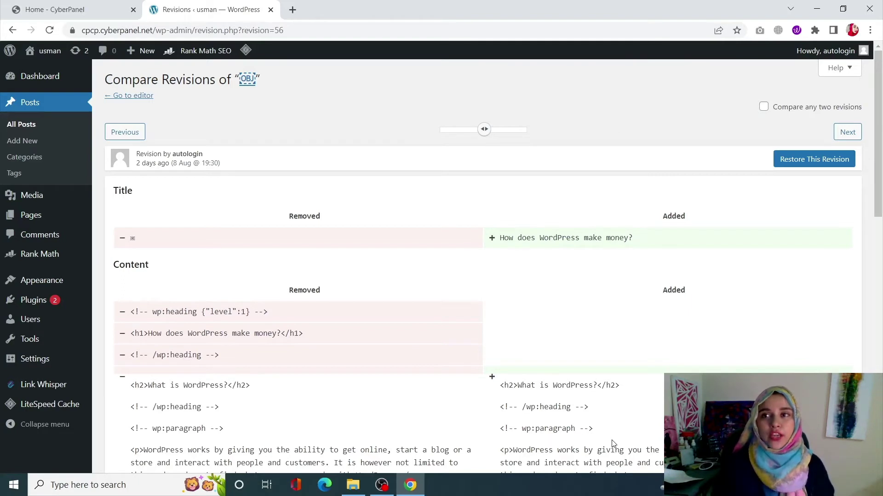
left_click(831, 165)
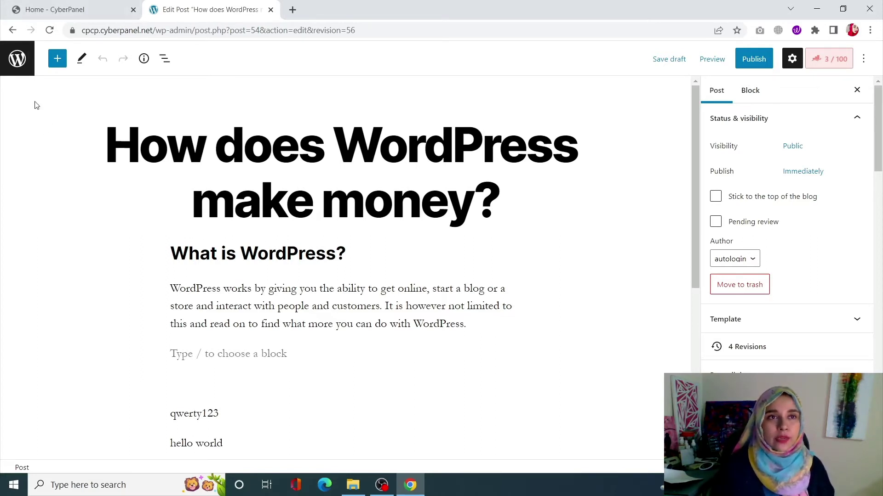
Step: Search Plugins > Add New for 'wp revision control', then install and activate WP Revisions Control
left_click(21, 62)
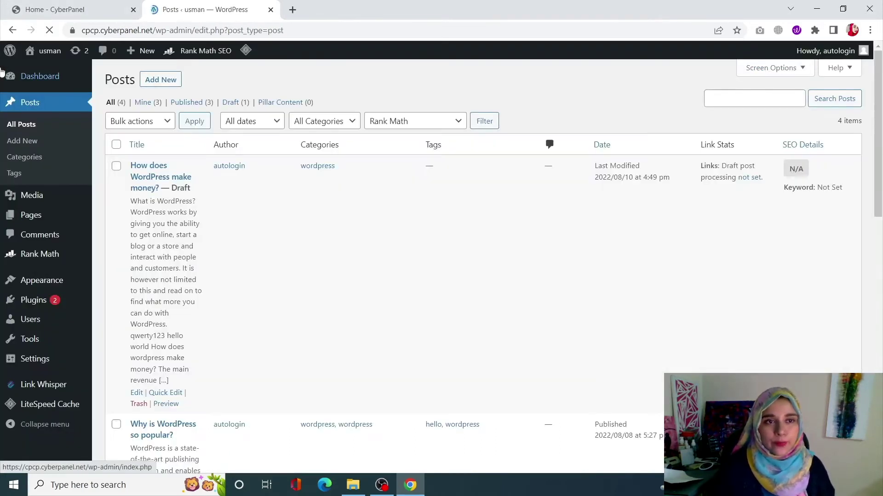
mouse_move(49, 303)
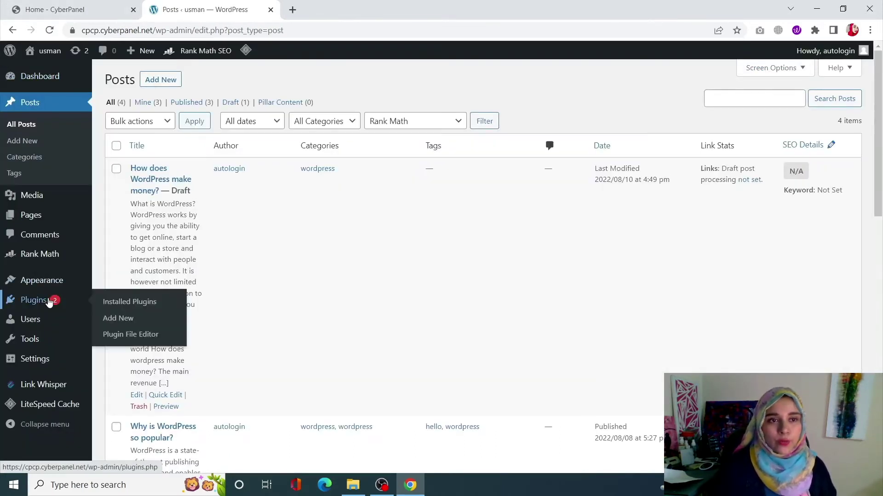
left_click(132, 322)
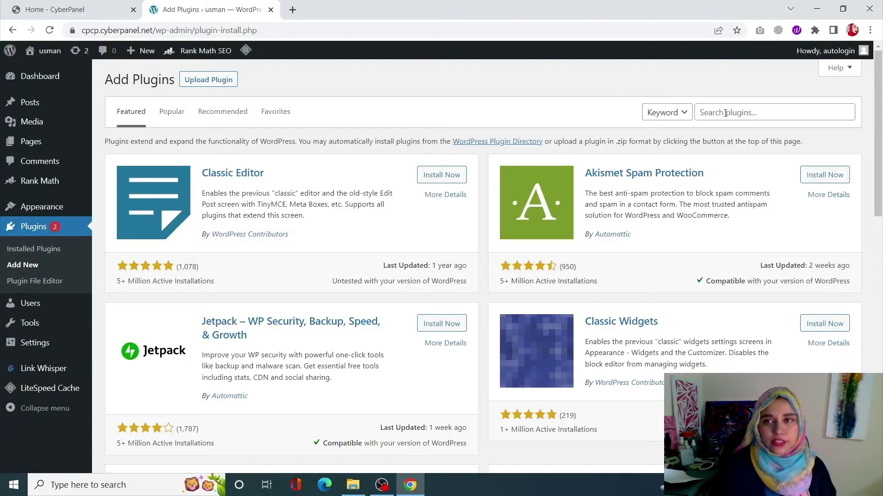
left_click(724, 113)
type("wp revision con")
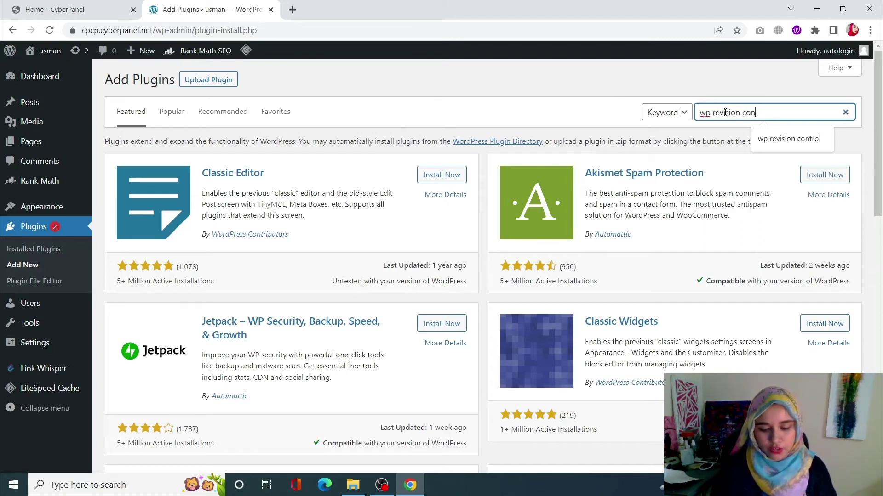
type("trol")
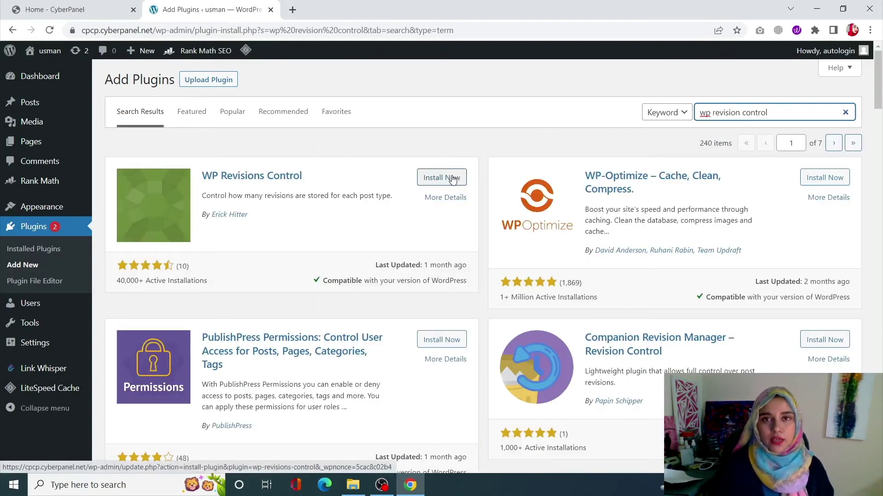
left_click(452, 179)
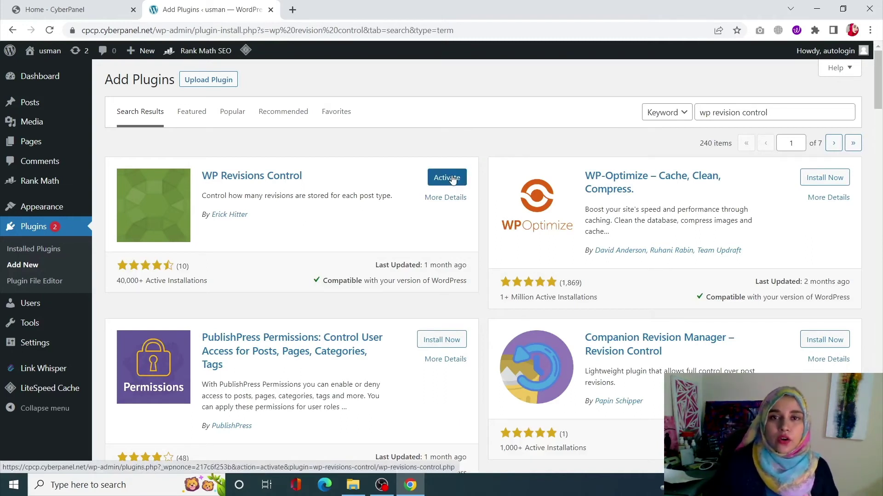
left_click(456, 184)
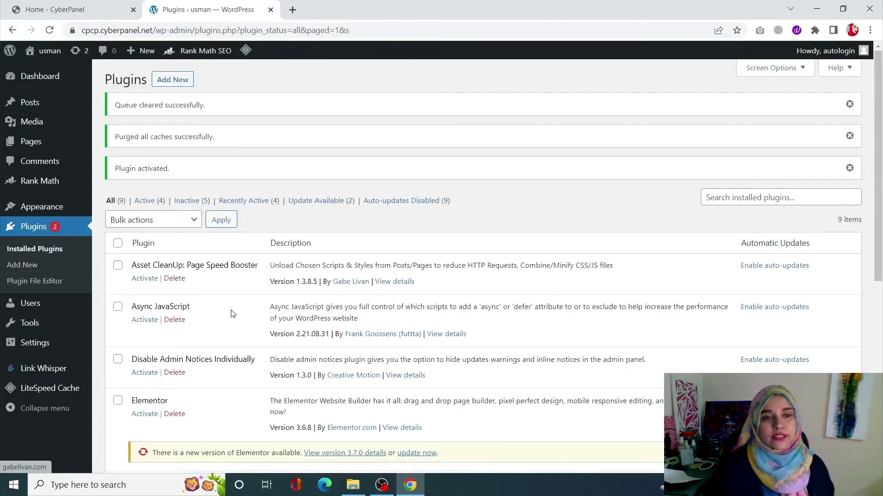
Step: In Settings > Writing, scroll to WP Revisions Control and select the Posts limit value 4
mouse_move(36, 349)
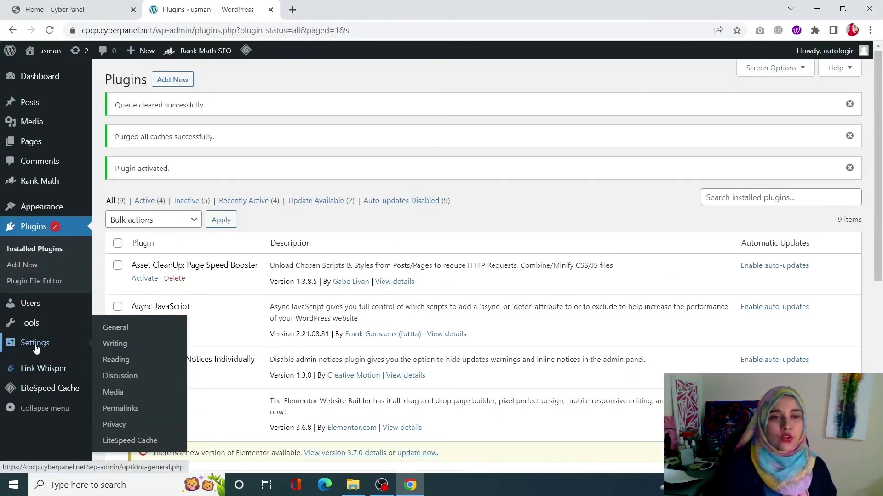
left_click(121, 345)
scroll(269, 295, "down", 1)
scroll(268, 296, "down", 5)
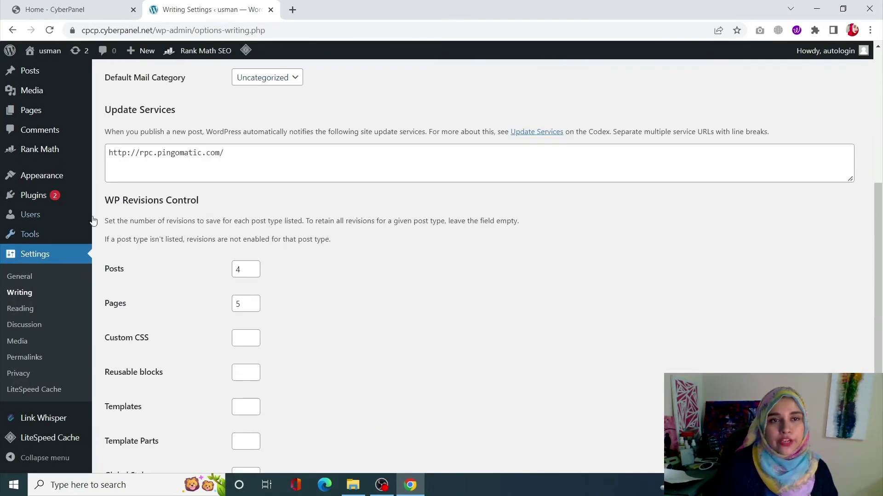
scroll(337, 294, "down", 1)
scroll(338, 294, "down", 1)
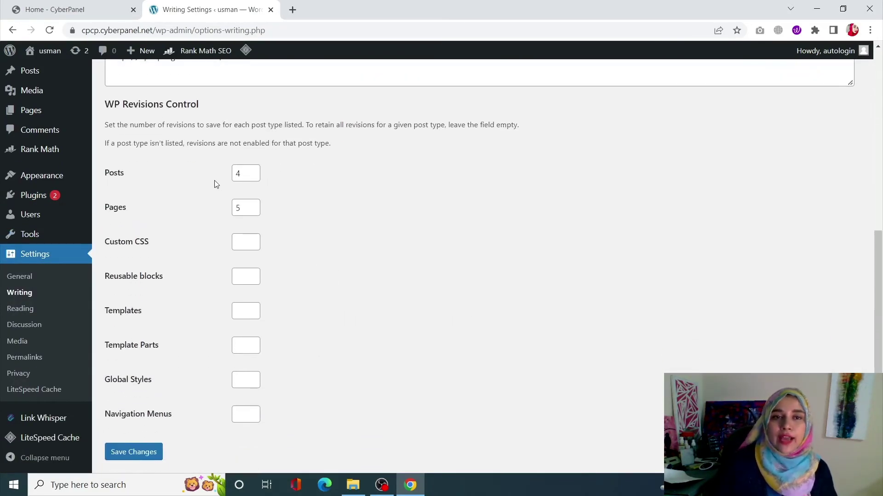
double_click(244, 173)
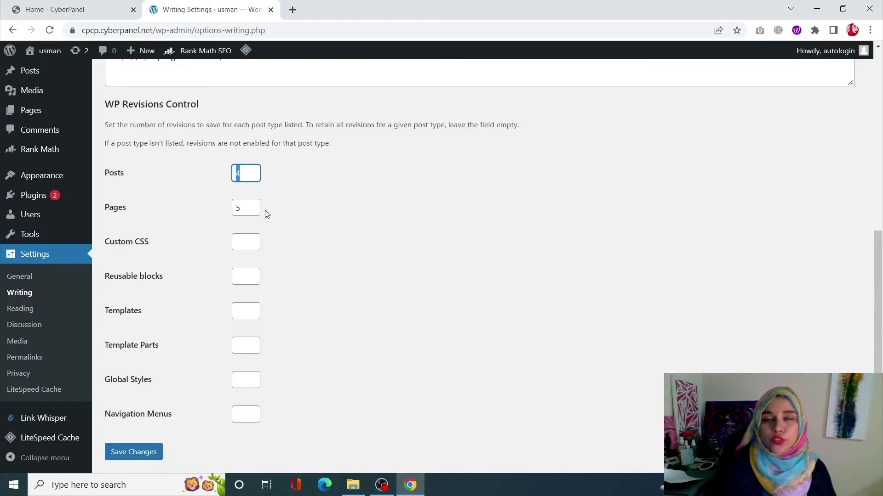
left_click(299, 186)
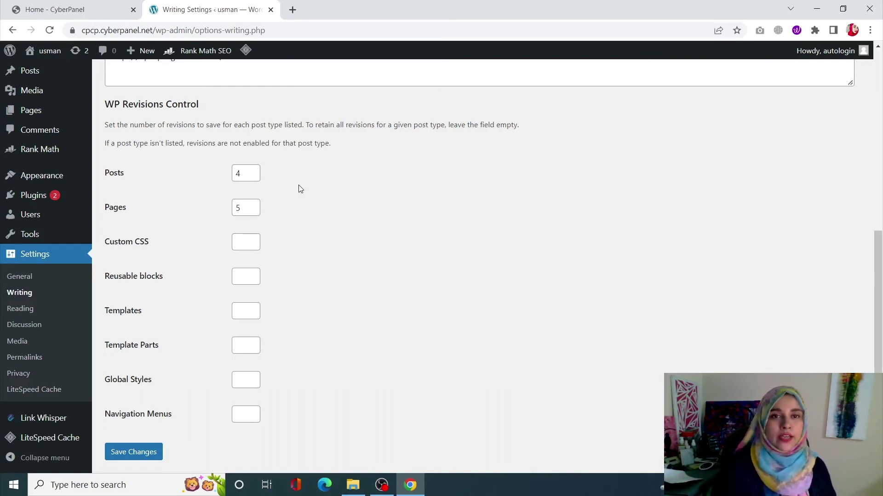
double_click(253, 172)
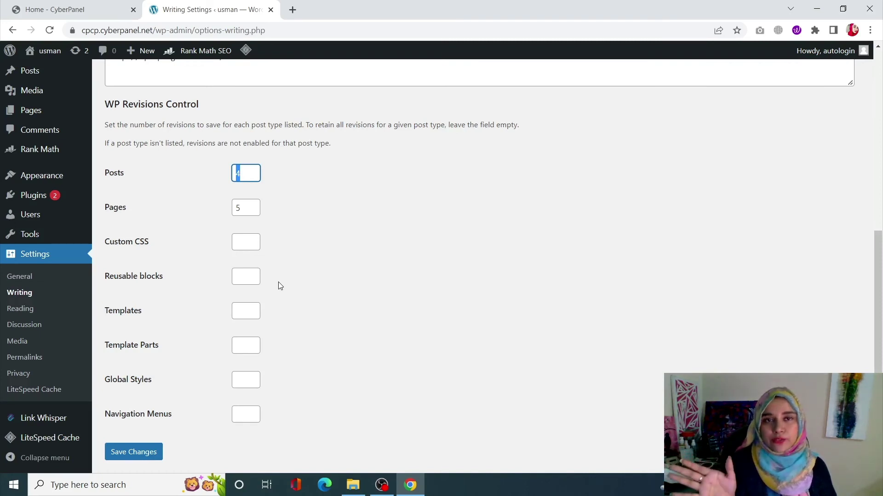
Step: Delete the old Posts limit of 4, set it to 5, and save the Writing Settings
key("BackSpace")
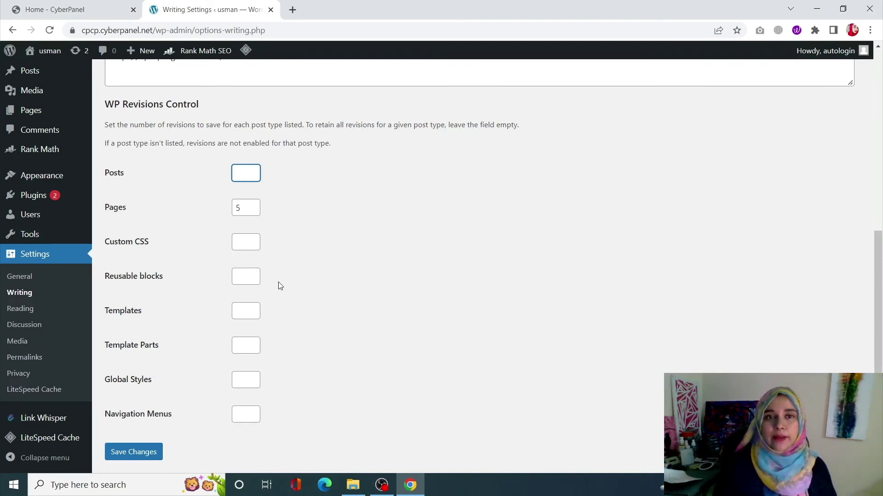
left_click(440, 208)
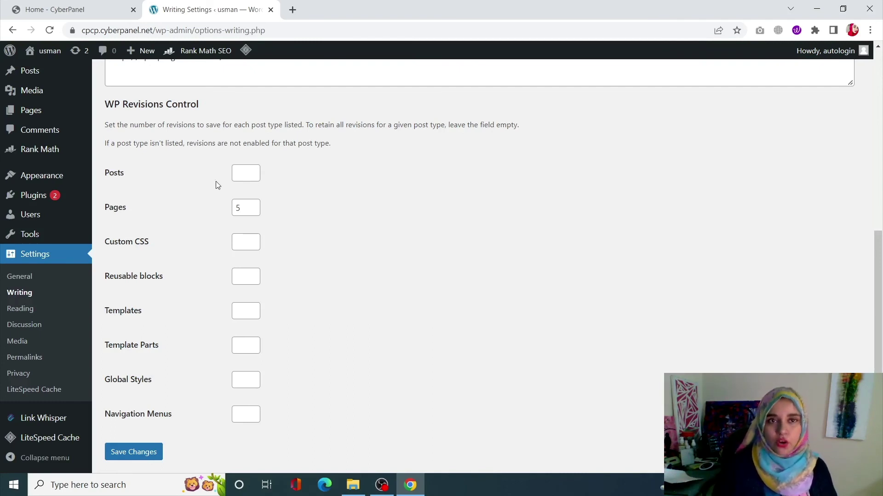
left_click(236, 180)
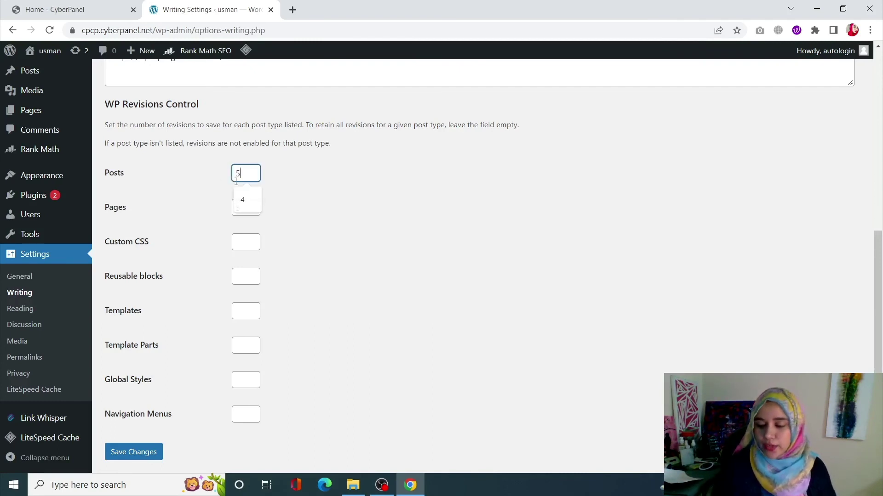
left_click(121, 461)
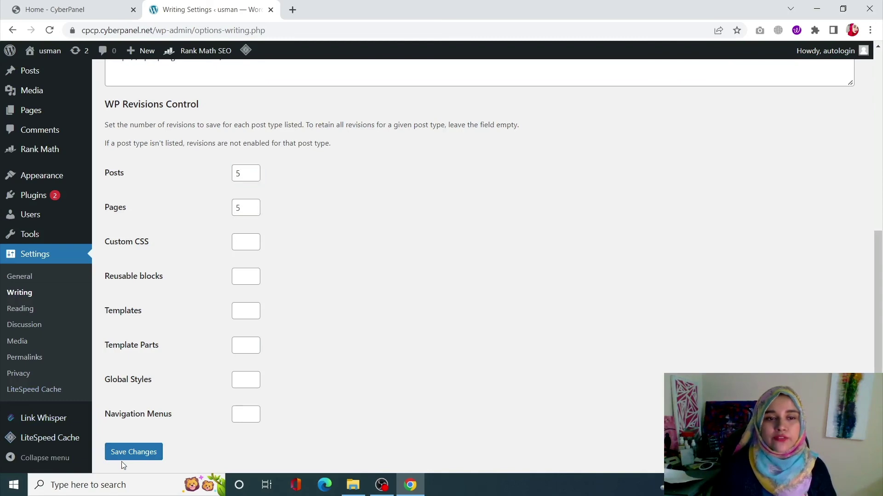
left_click(122, 458)
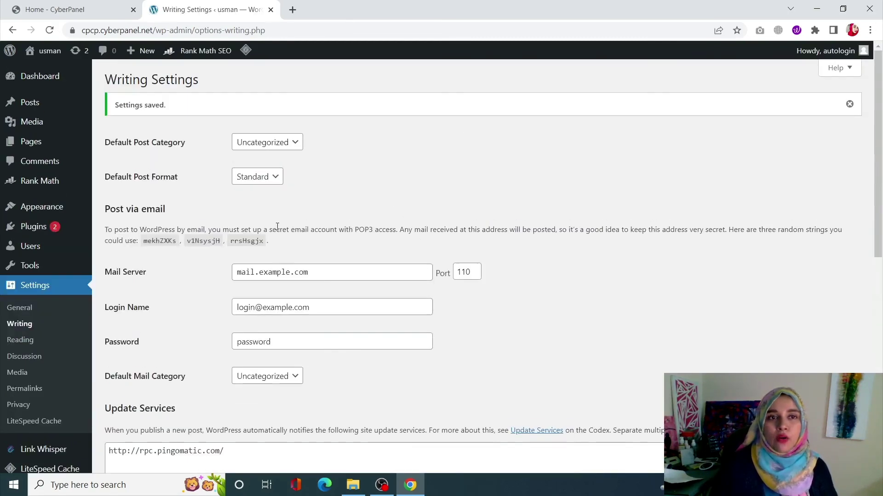
scroll(277, 306, "down", 5)
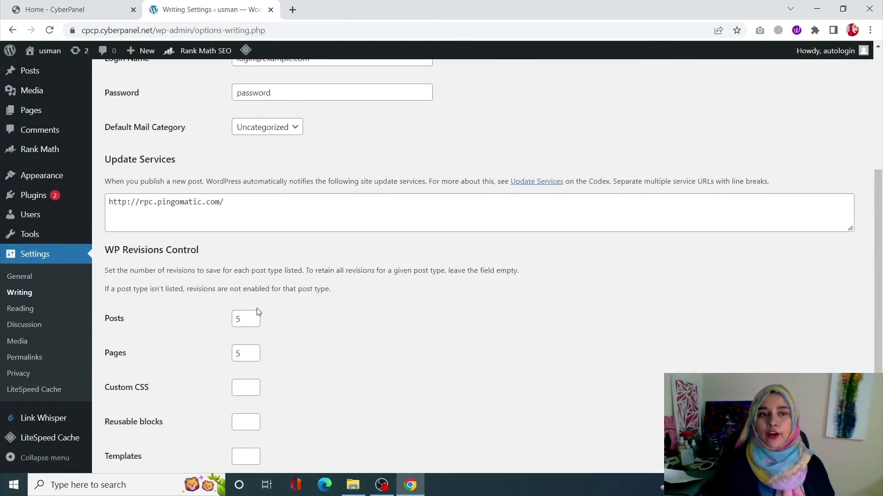